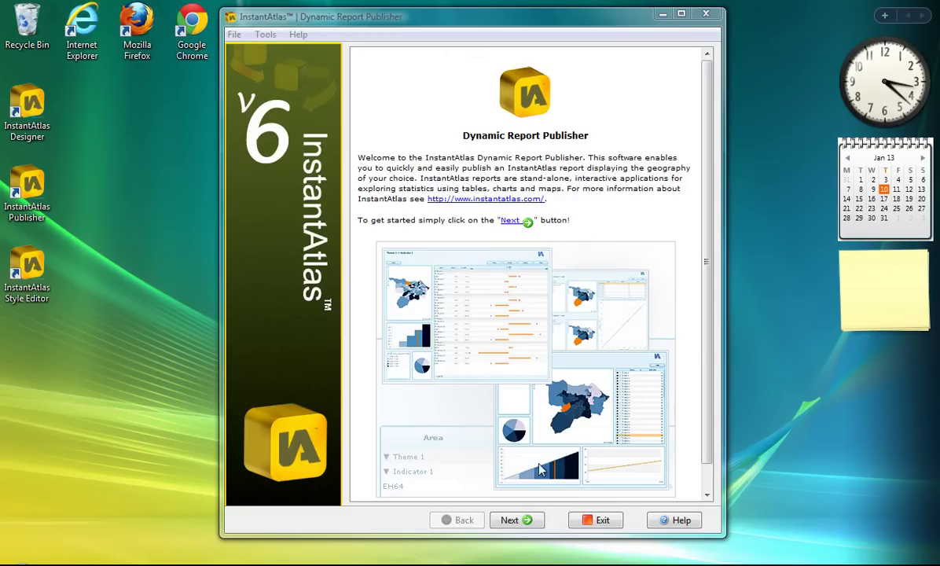
# - Go past the welcome page and pick the Single Map (HTML Edition) v.6.6.1 template
pyautogui.click(511, 522)
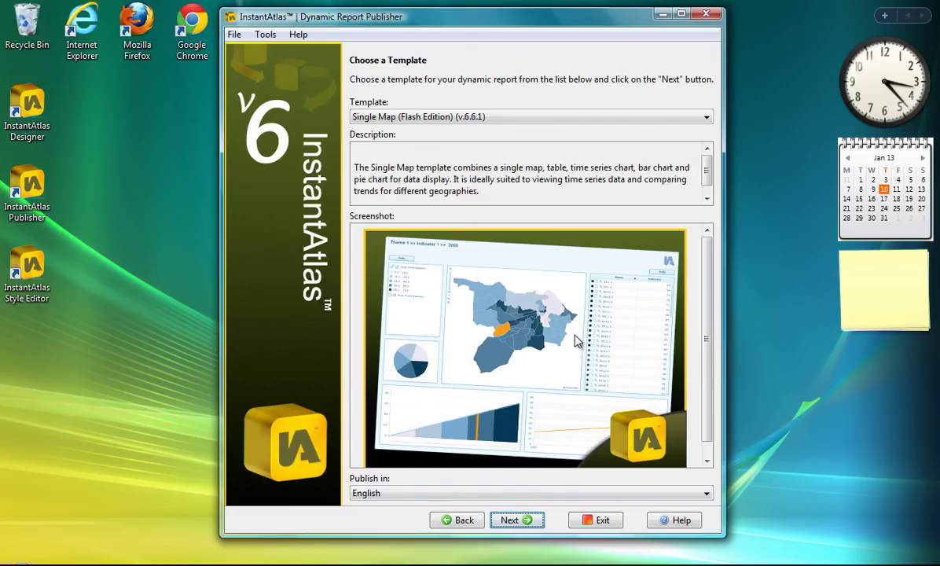
pyautogui.click(705, 119)
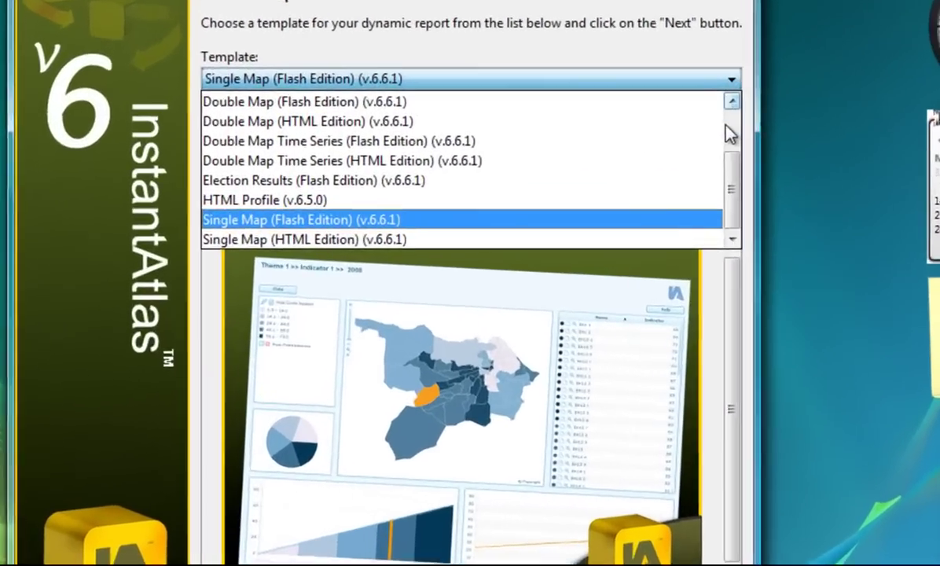
pyautogui.moveTo(737, 189); pyautogui.dragTo(741, 248)
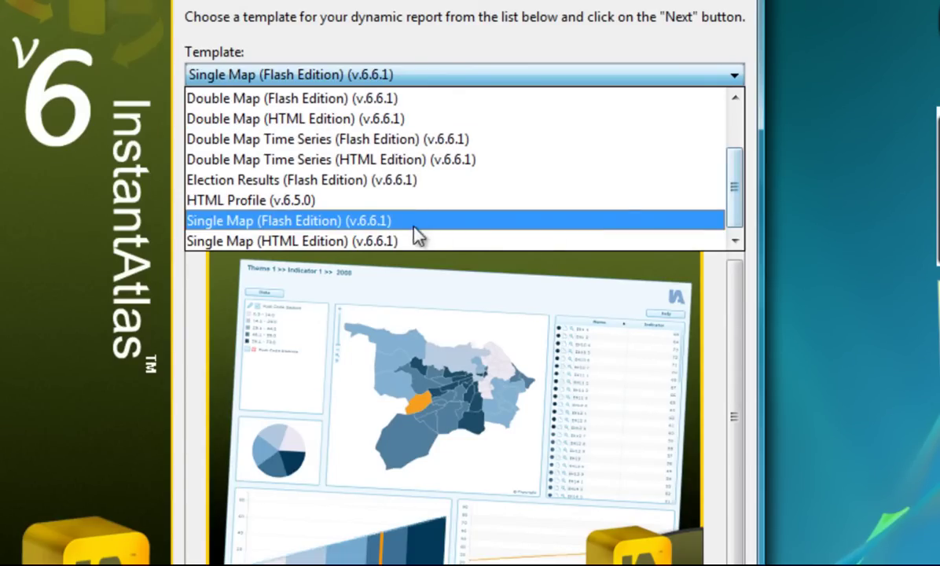
pyautogui.click(399, 242)
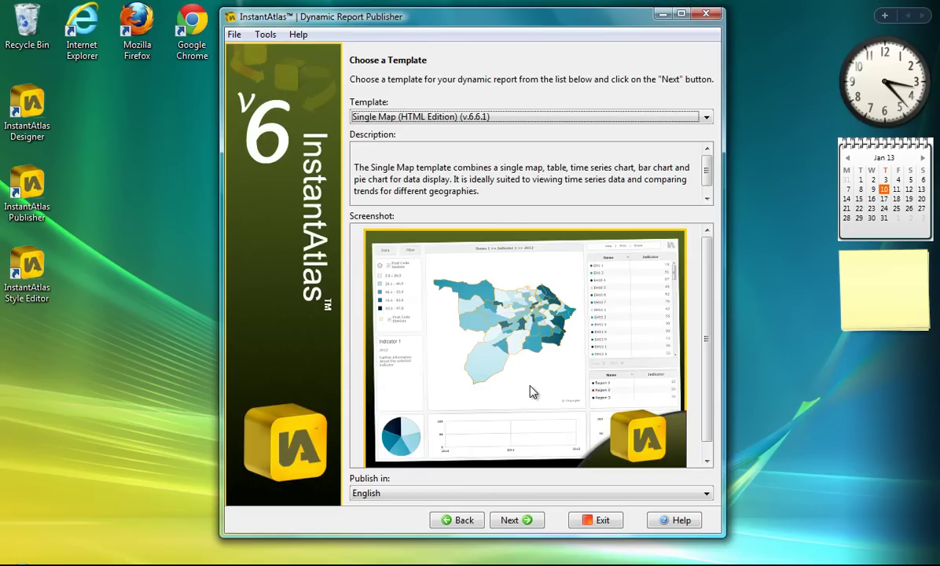
# - Use louisiana_parishes.shp as the base map, with CODES as code field and NAMES as name field
pyautogui.click(531, 522)
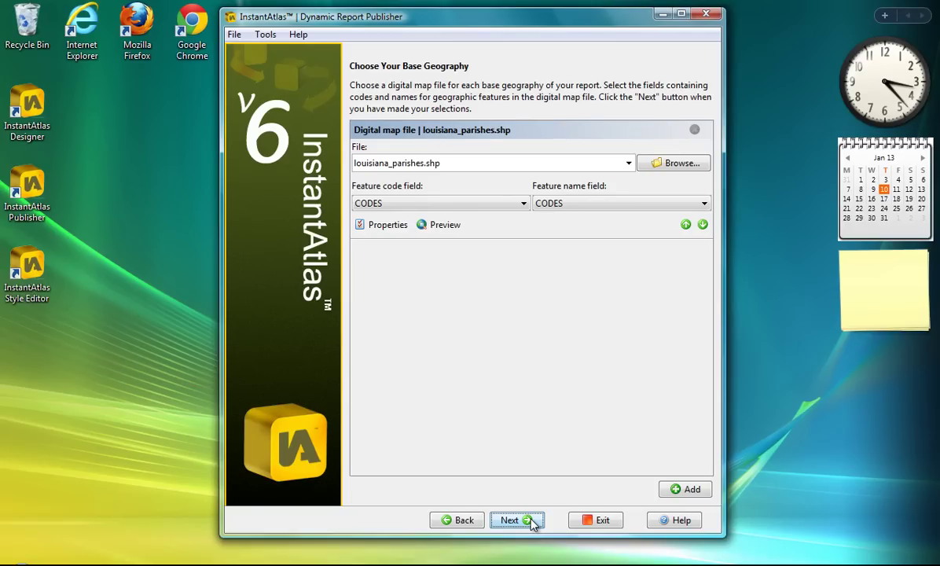
pyautogui.click(628, 163)
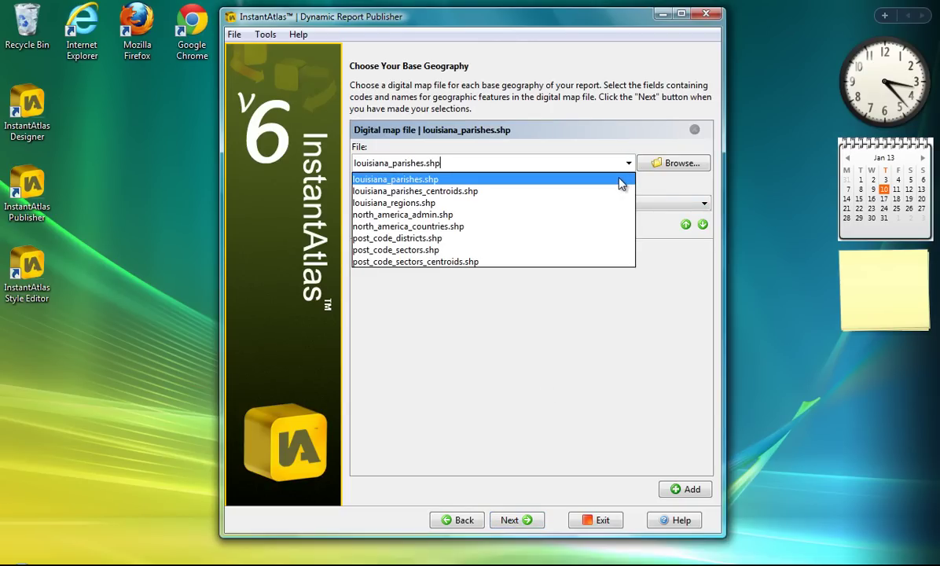
pyautogui.click(621, 181)
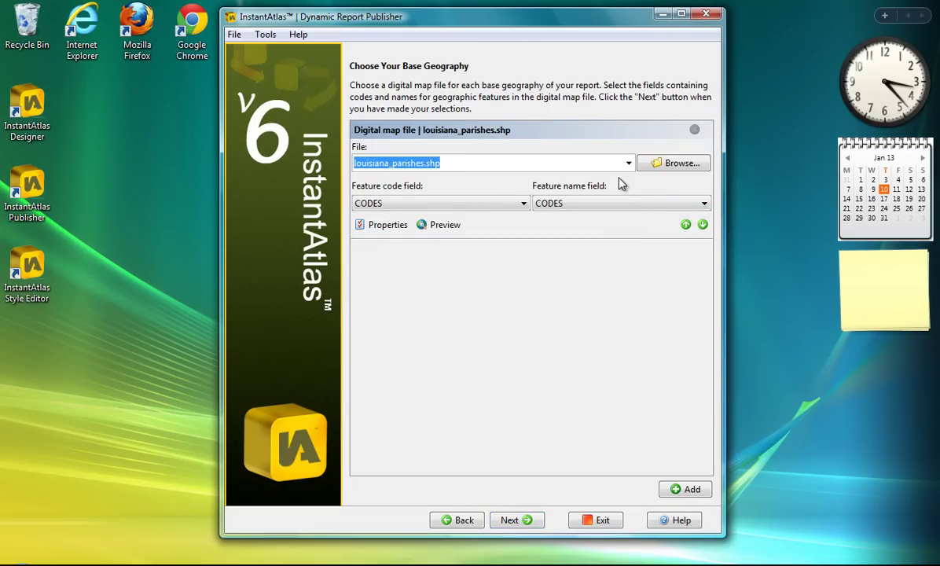
pyautogui.click(452, 206)
pyautogui.click(448, 219)
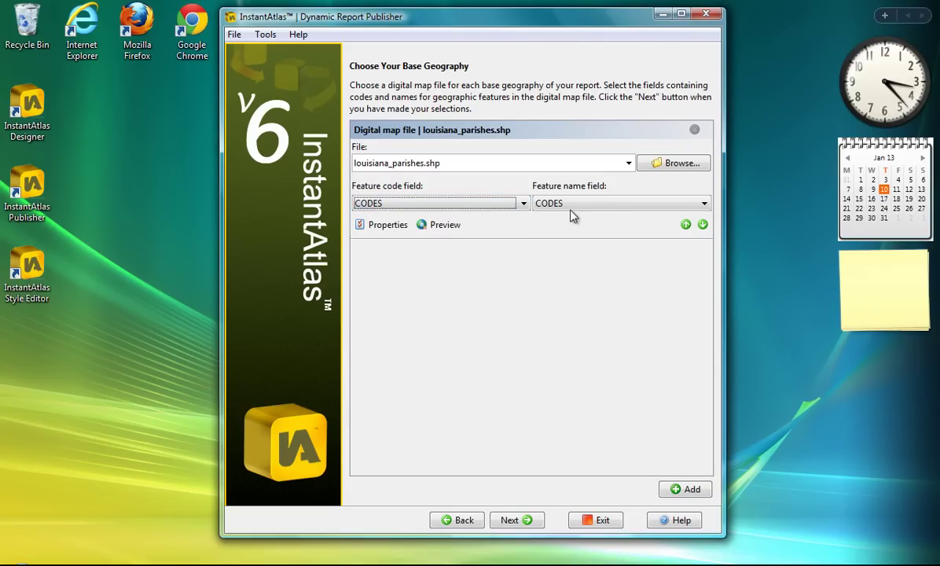
pyautogui.click(574, 206)
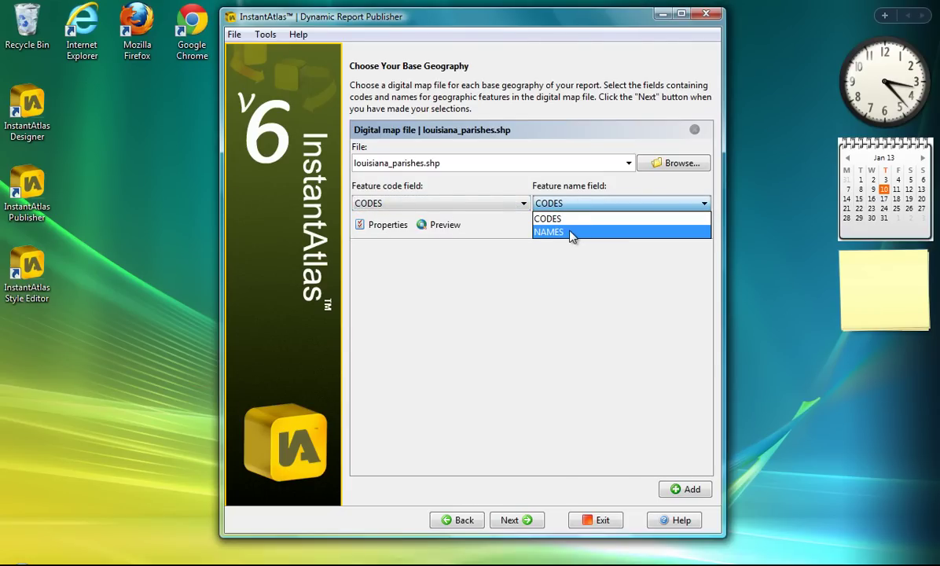
pyautogui.click(573, 233)
# - Rename the parishes layer to 'Louisiana Parishes' in its properties
pyautogui.click(385, 226)
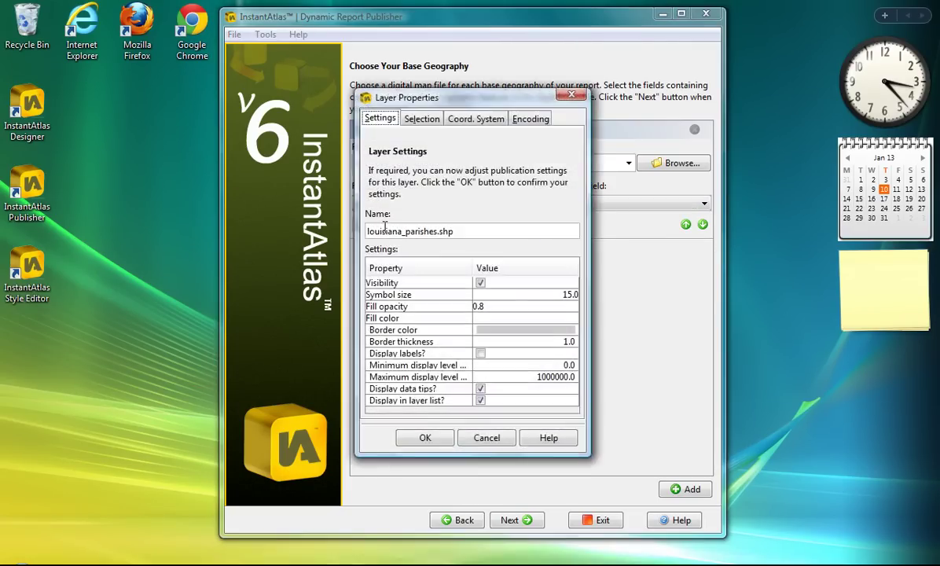
pyautogui.click(496, 230)
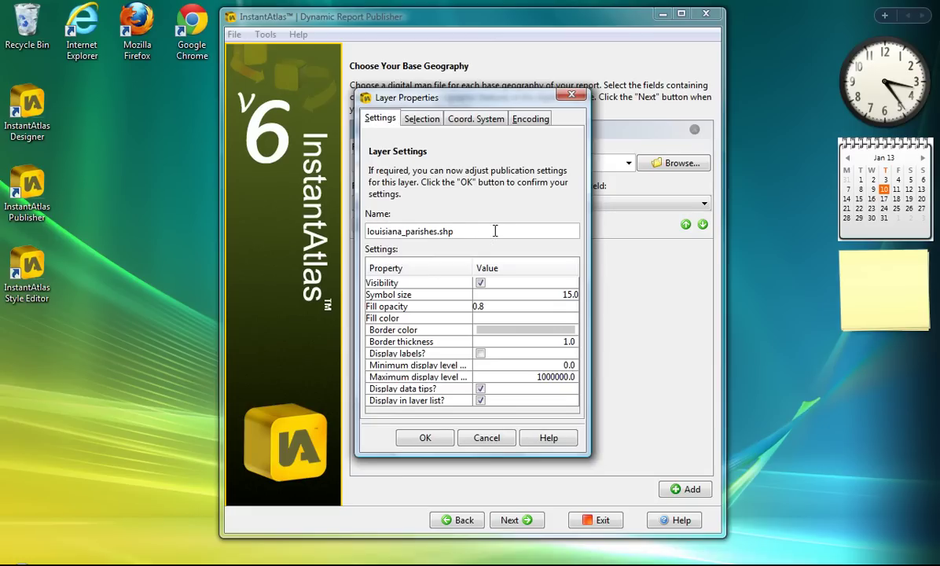
pyautogui.press('BackSpace')
pyautogui.press('BackSpace')
pyautogui.press('BackSpace')
pyautogui.press('BackSpace')
pyautogui.press('Left')
pyautogui.press('Left')
pyautogui.press('Left')
pyautogui.press('Left')
pyautogui.press('Left')
pyautogui.press('Left')
pyautogui.press('Left')
pyautogui.press('BackSpace')
pyautogui.press('BackSpace')
pyautogui.write('P')
pyautogui.press('Home')
pyautogui.press('Delete')
pyautogui.write('L')
# - Give the parishes layer a dark green border and continue to the data step
pyautogui.click(462, 316)
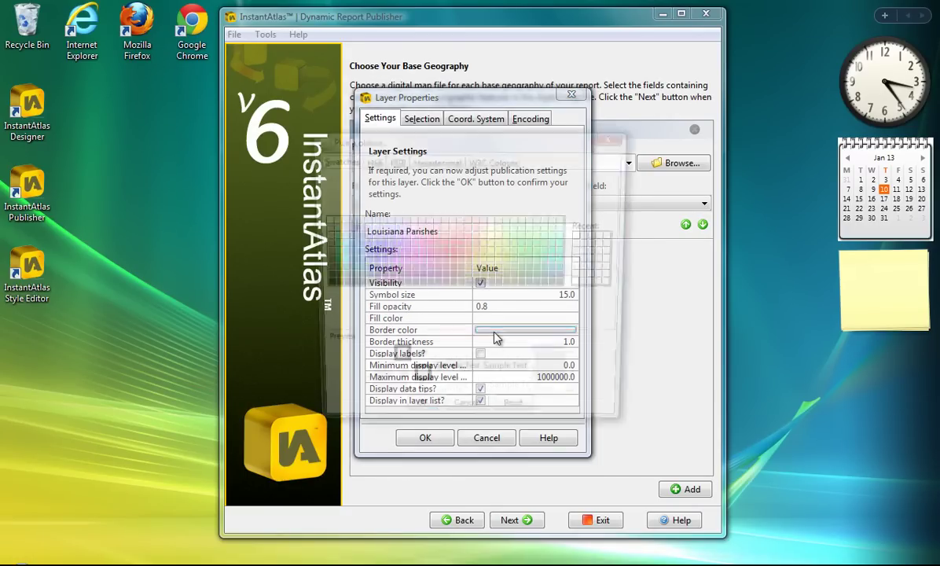
pyautogui.click(507, 261)
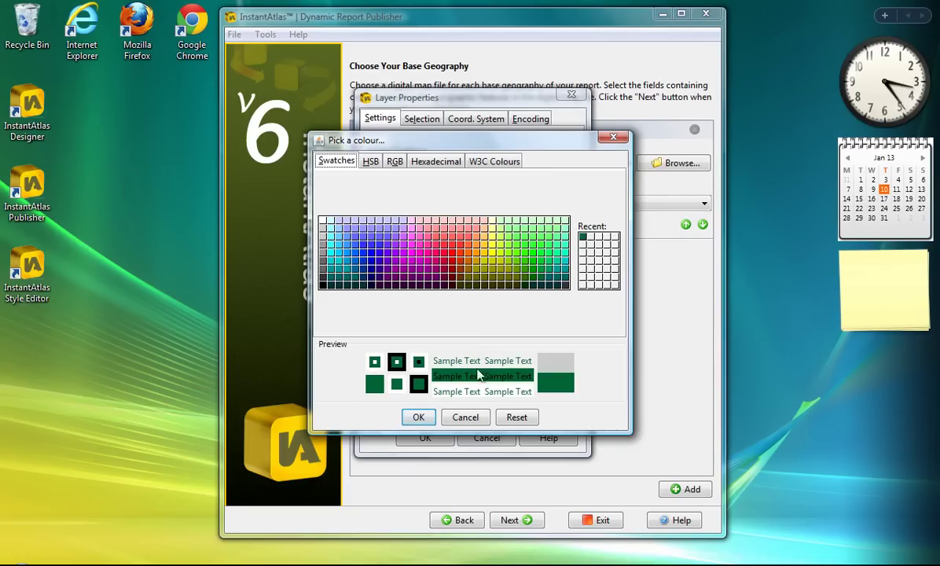
pyautogui.click(419, 417)
pyautogui.click(425, 438)
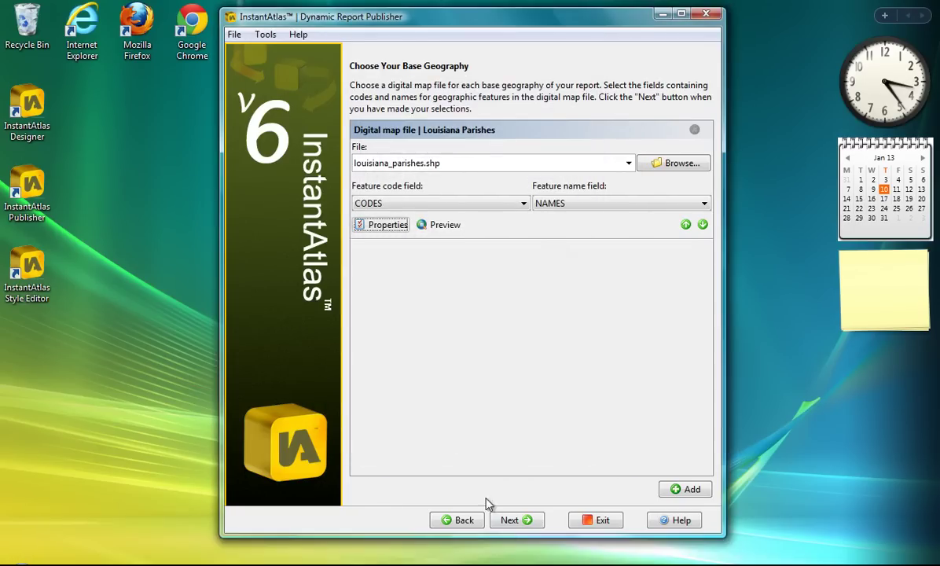
pyautogui.click(515, 522)
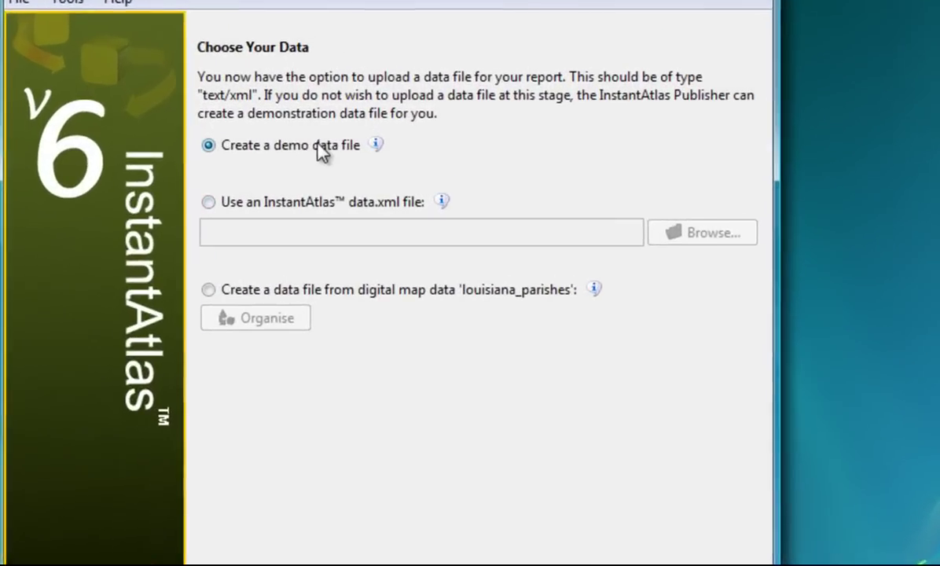
# - Keep 'Create a demo data file' and move on to the contextual geographies step
pyautogui.click(429, 132)
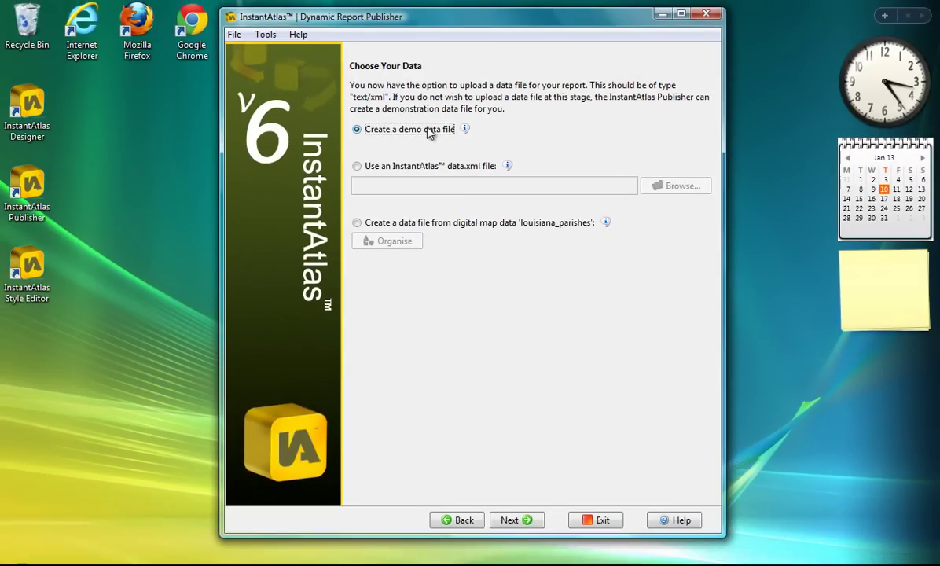
pyautogui.click(535, 522)
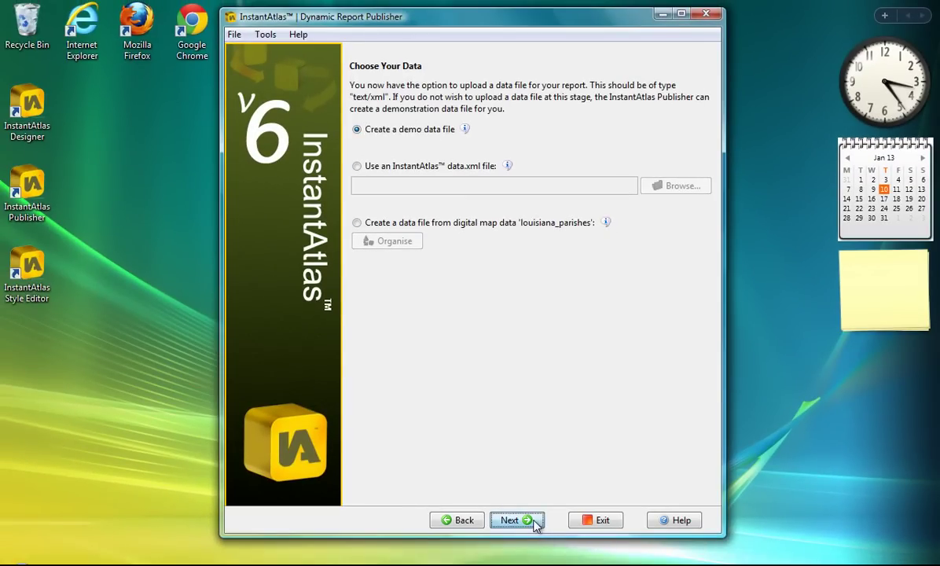
# - Add louisiana_regions.shp as a contextual layer with CODES and NAMES fields
pyautogui.click(685, 490)
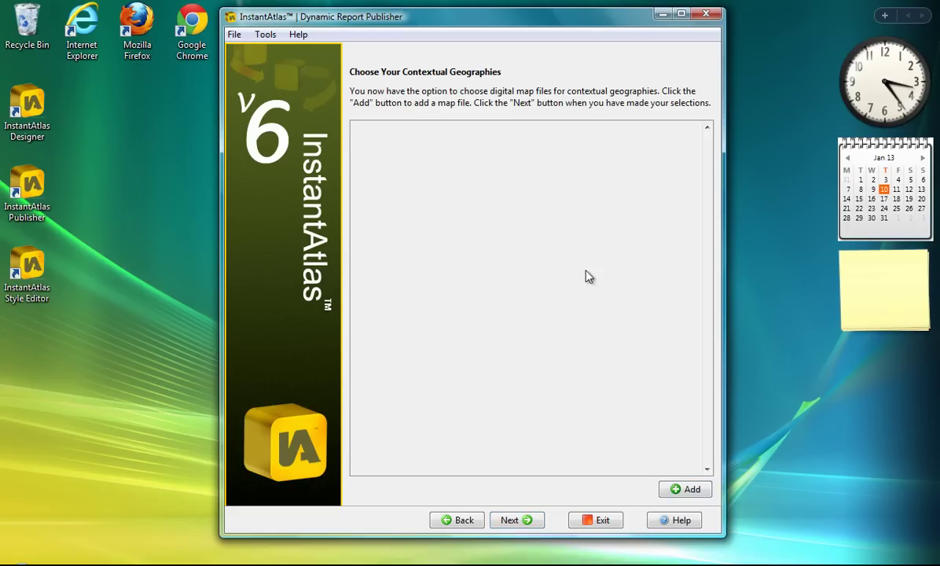
pyautogui.click(616, 164)
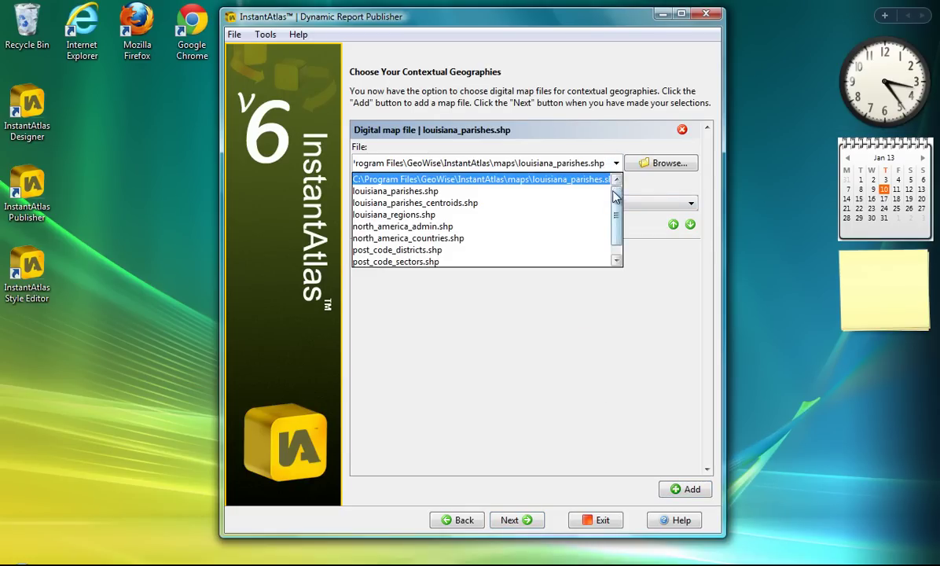
pyautogui.click(495, 215)
pyautogui.click(448, 203)
pyautogui.click(447, 218)
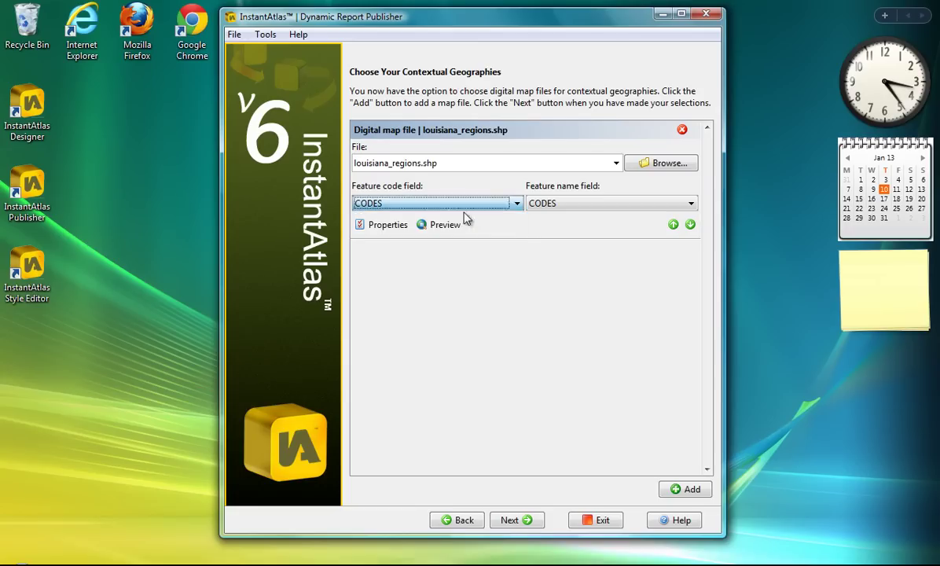
pyautogui.click(591, 203)
pyautogui.click(559, 232)
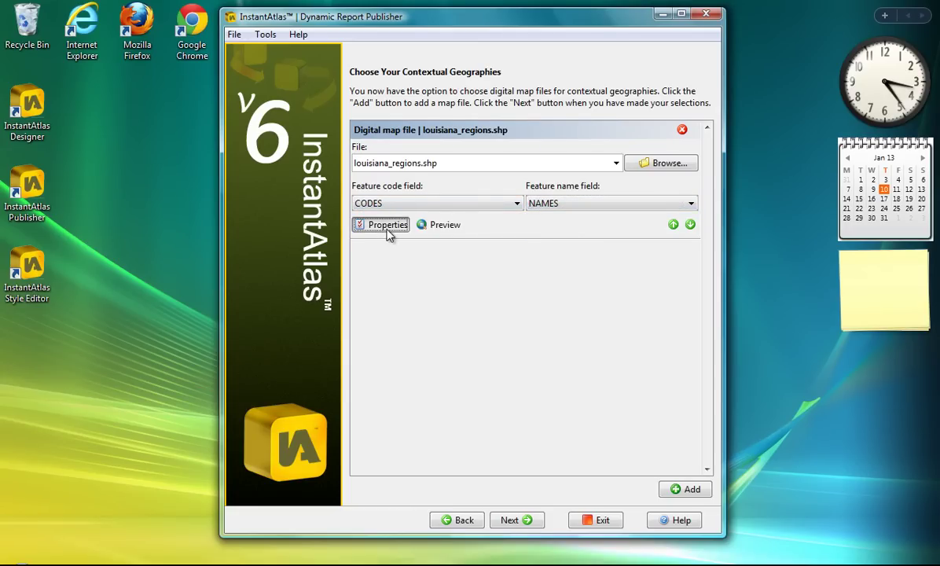
# - Rename the regions layer to 'Louisiana Regions' in its properties
pyautogui.click(386, 225)
pyautogui.click(472, 223)
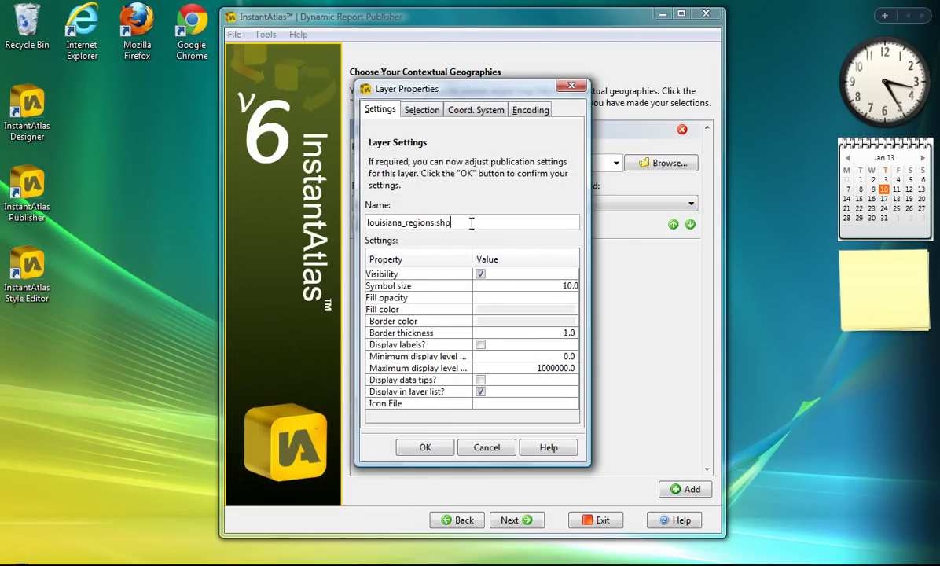
pyautogui.press('BackSpace')
pyautogui.press('BackSpace')
pyautogui.press('BackSpace')
pyautogui.press('Left')
pyautogui.press('Left')
pyautogui.press('Left')
pyautogui.press('Left')
pyautogui.press('Left')
pyautogui.press('Left')
pyautogui.press('BackSpace')
pyautogui.press('BackSpace')
pyautogui.write('R')
pyautogui.press('Left')
pyautogui.press('Left')
pyautogui.press('Home')
pyautogui.press('Delete')
pyautogui.write('L')
# - Set a dark teal border on the regions layer and continue to background images
pyautogui.click(514, 322)
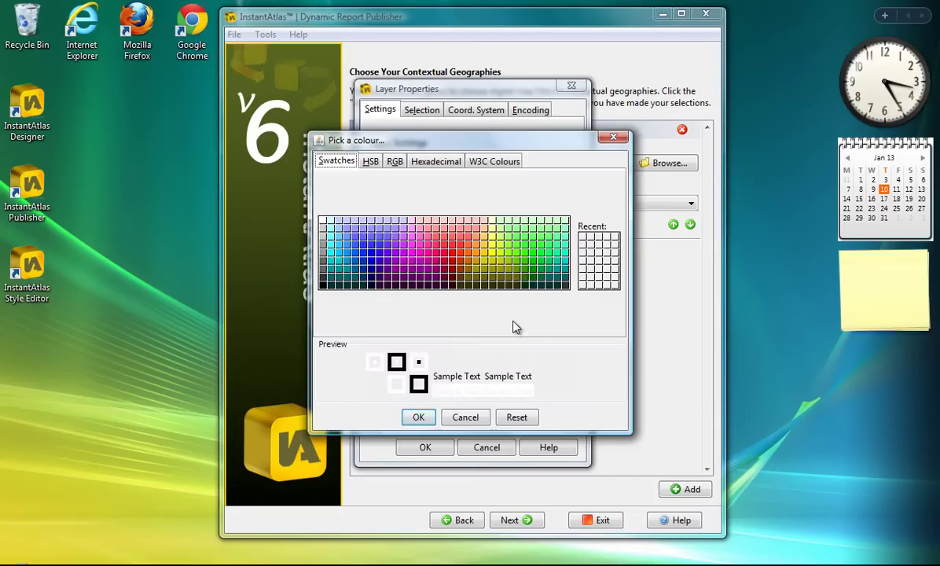
pyautogui.click(513, 267)
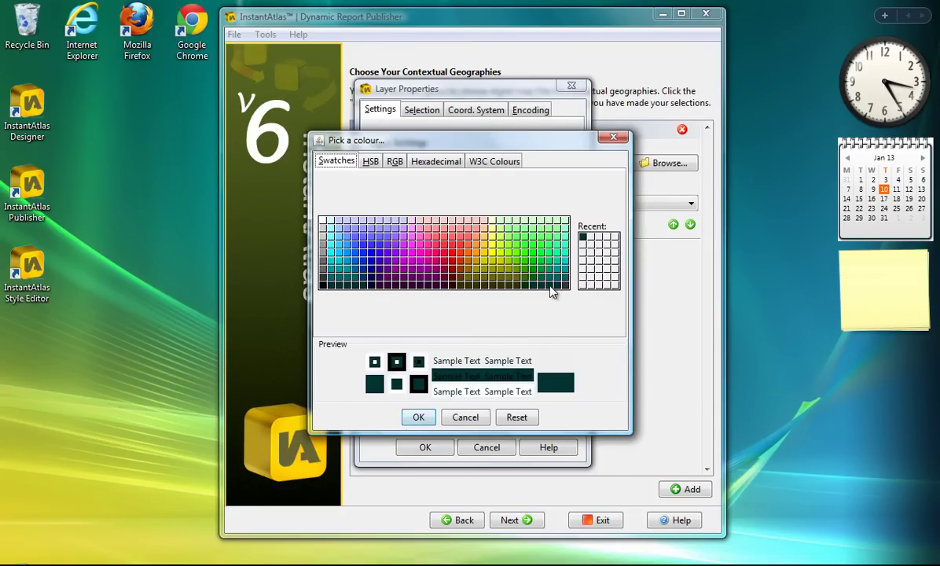
pyautogui.click(418, 417)
pyautogui.click(425, 448)
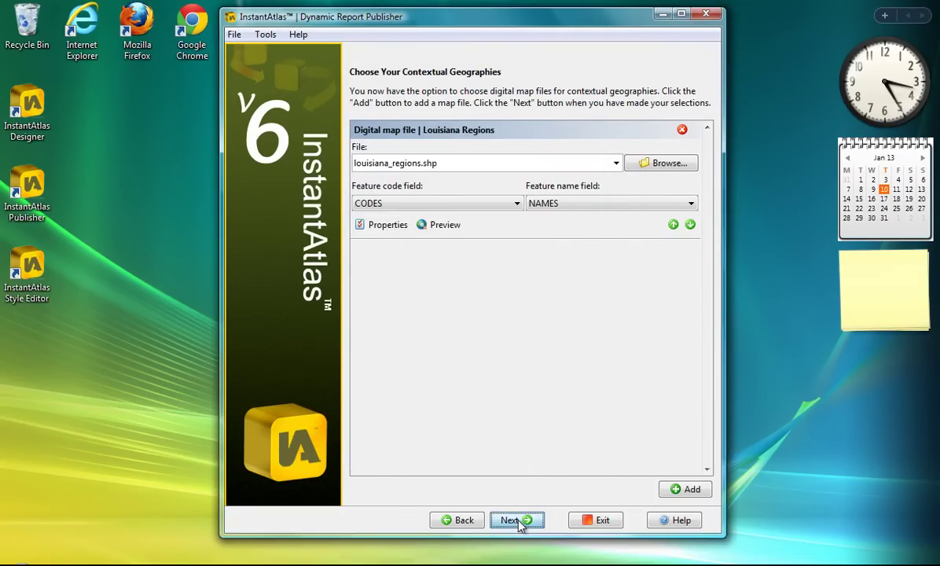
pyautogui.click(518, 523)
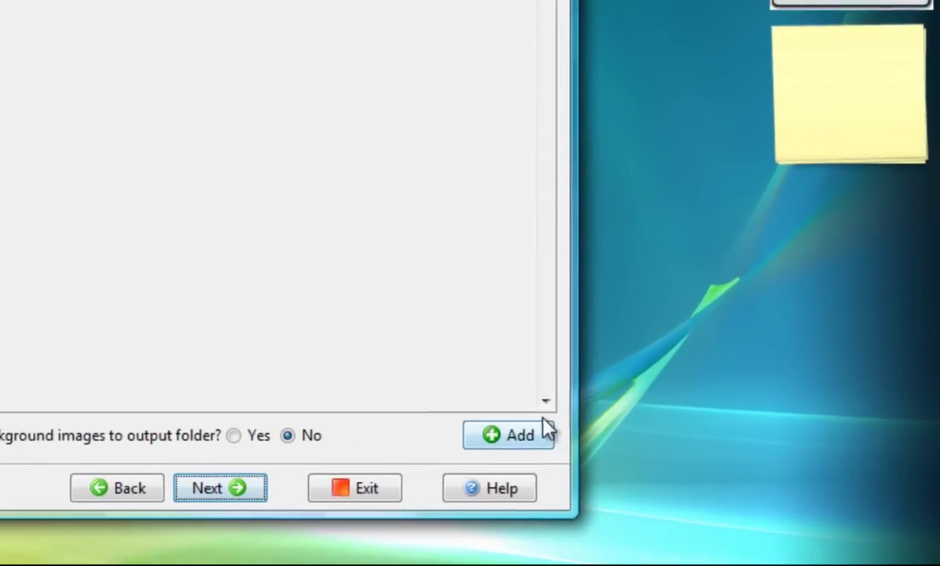
# - Add an ArcGIS Server/ArcGIS Online Connection background layer
pyautogui.click(541, 435)
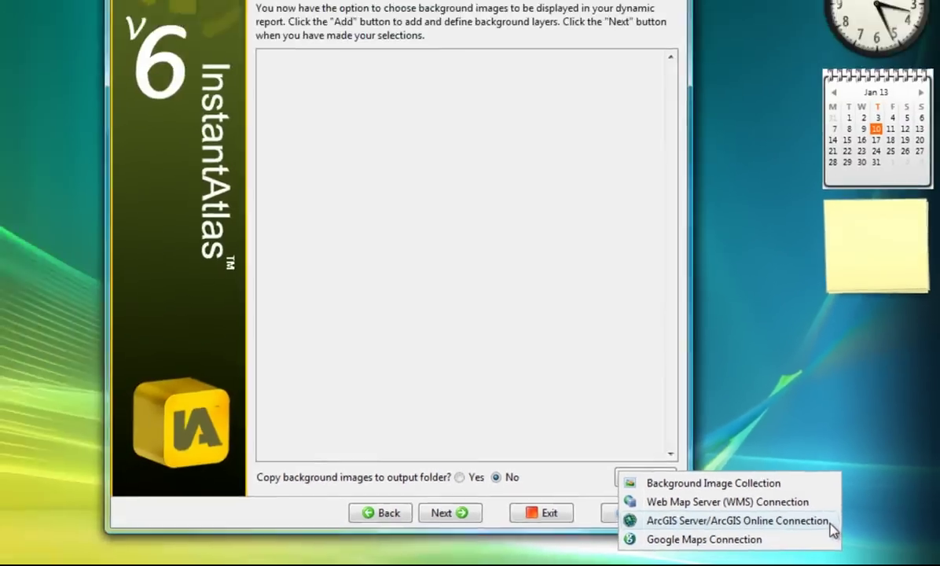
pyautogui.click(776, 497)
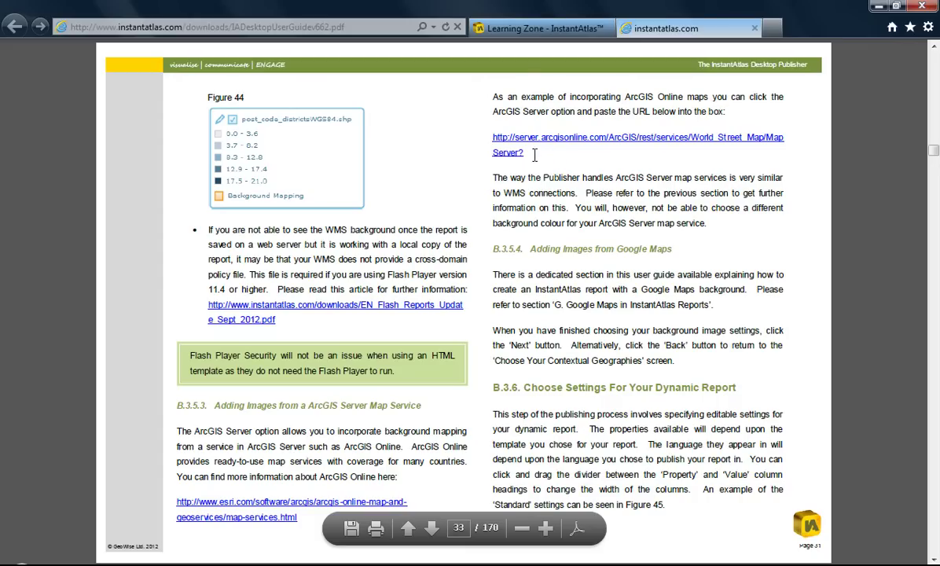
# - Select the World_Street_Map MapServer URL on page 33 of the user guide
pyautogui.moveTo(533, 155); pyautogui.dragTo(465, 129)
pyautogui.hotkey('ctrl', 'c')
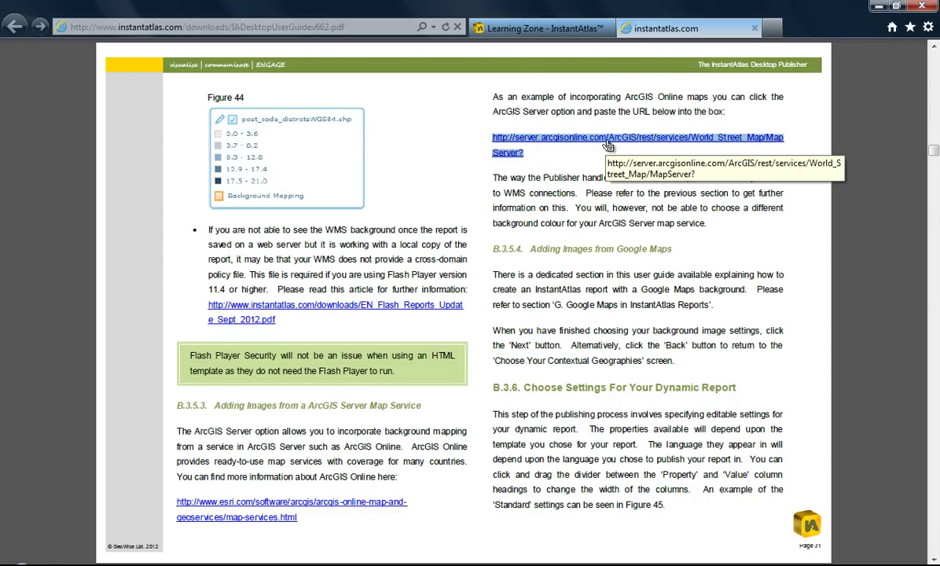
# - Paste the World Street Map server URL, refresh, and keep World Street Map with coordinate system 102100
pyautogui.click(878, 6)
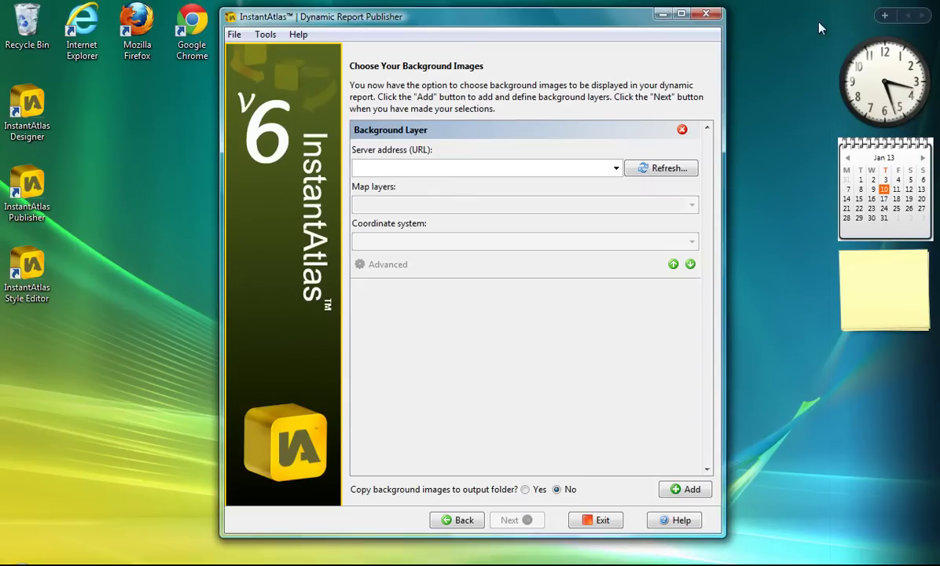
pyautogui.hotkey('ctrl', 'v')
pyautogui.click(658, 170)
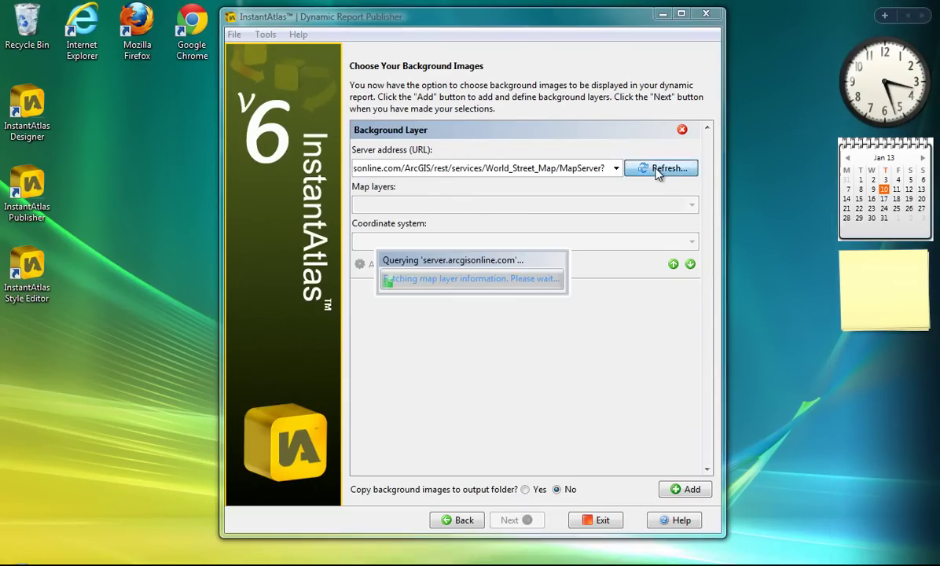
pyautogui.click(454, 206)
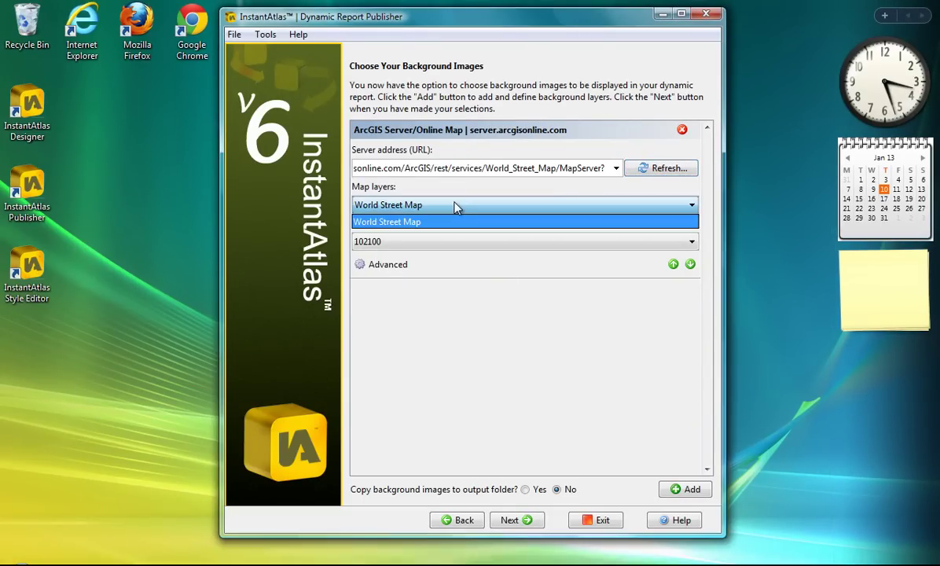
pyautogui.click(454, 206)
pyautogui.click(444, 244)
pyautogui.click(443, 243)
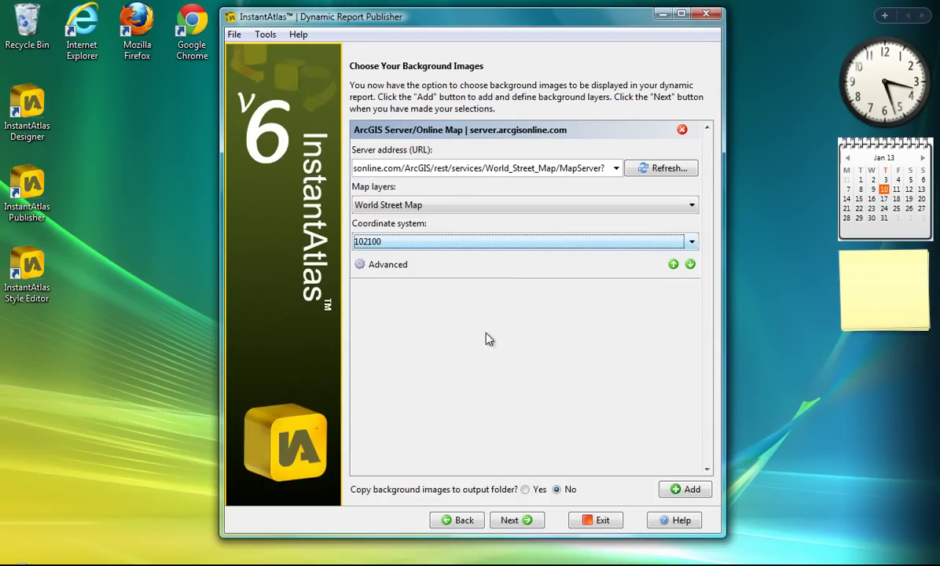
pyautogui.click(530, 521)
pyautogui.click(529, 521)
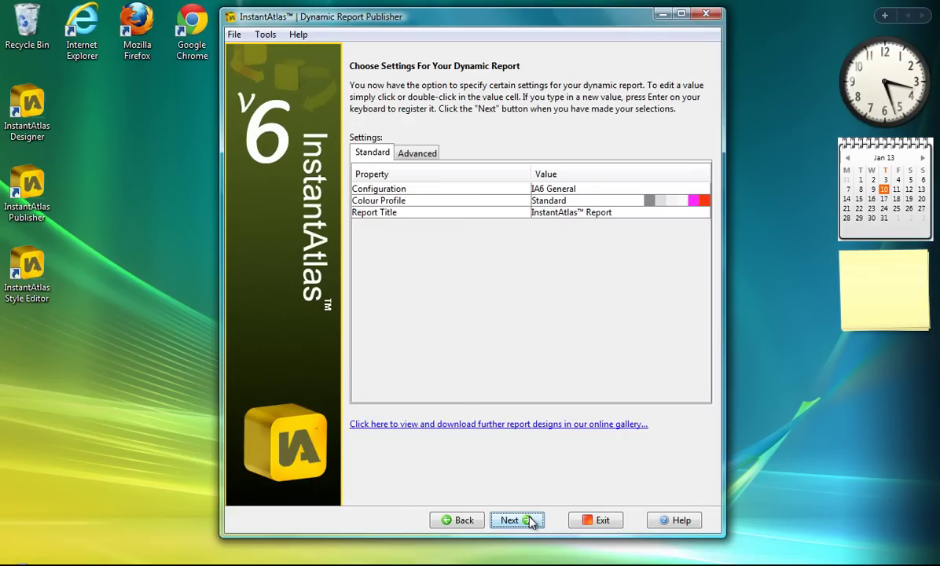
# - Use IA6 General configuration, Standard colour profile, and title 'InstantAtlas™ Demo Report'
pyautogui.click(600, 189)
pyautogui.click(596, 192)
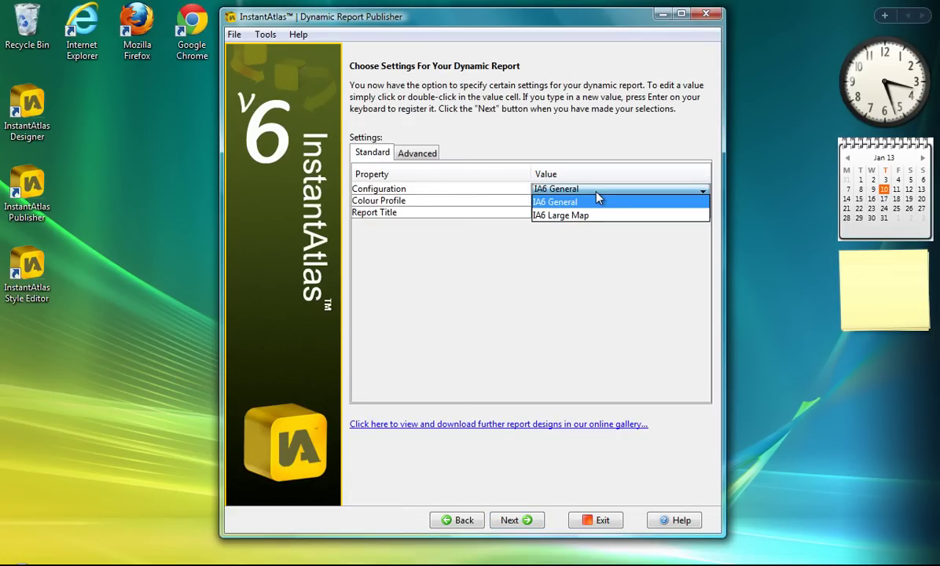
pyautogui.click(599, 201)
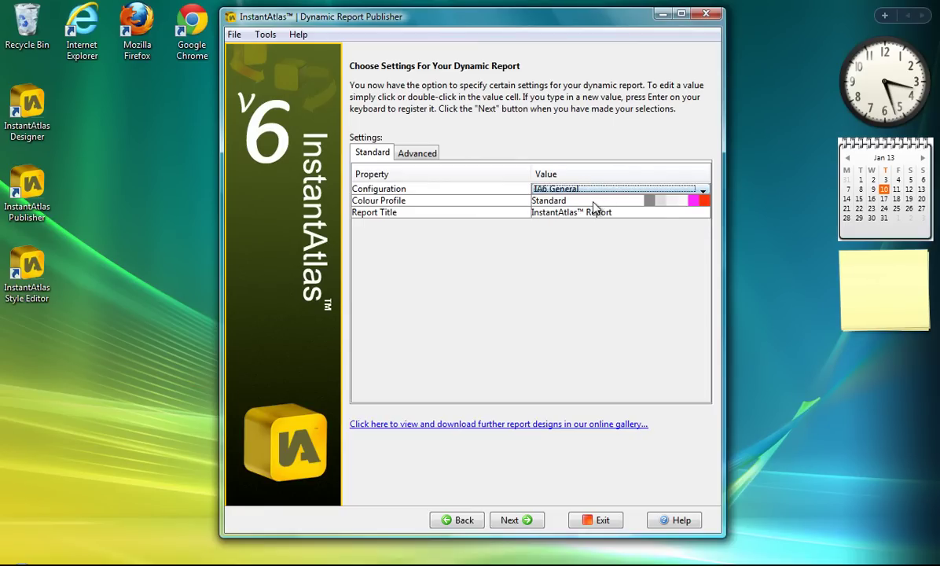
pyautogui.click(594, 202)
pyautogui.click(593, 209)
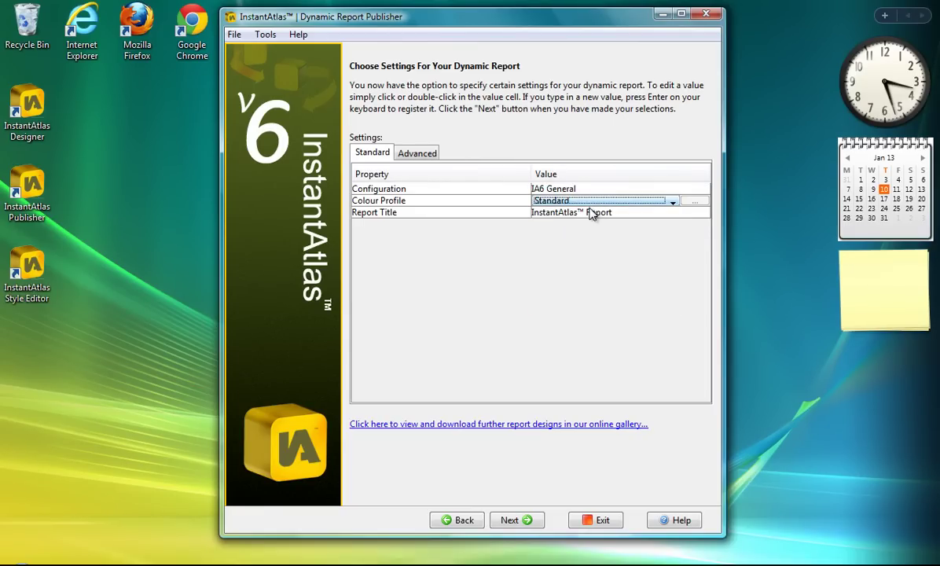
pyautogui.click(587, 213)
pyautogui.write('Demo')
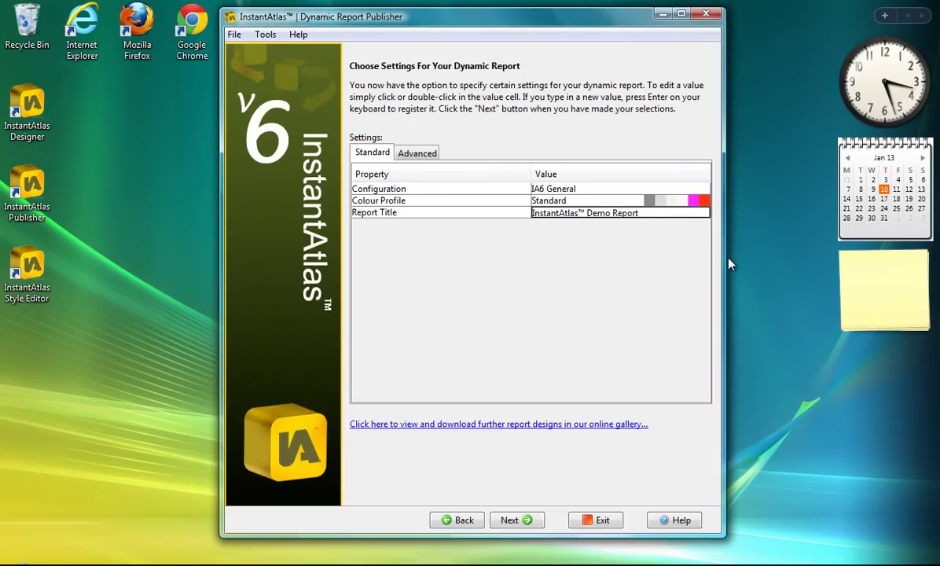
pyautogui.click(516, 520)
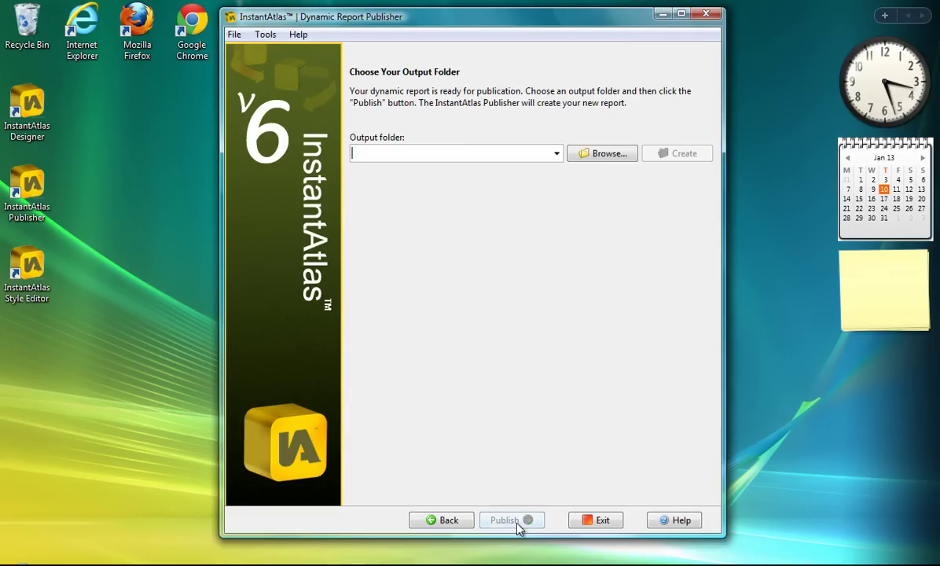
# - Choose Desktop\HTML Dynamic Report as the output folder
pyautogui.click(595, 154)
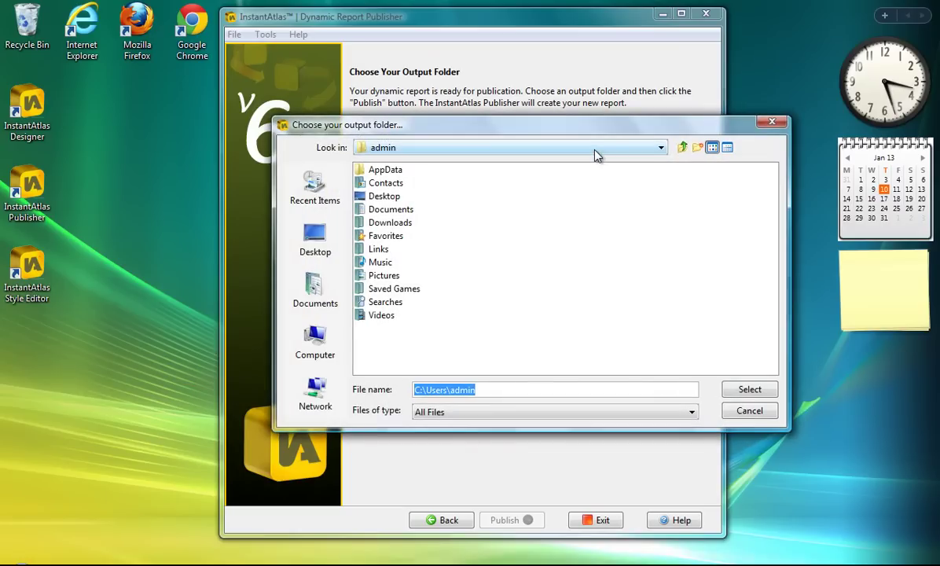
pyautogui.click(374, 197)
pyautogui.doubleClick(374, 196)
pyautogui.click(425, 196)
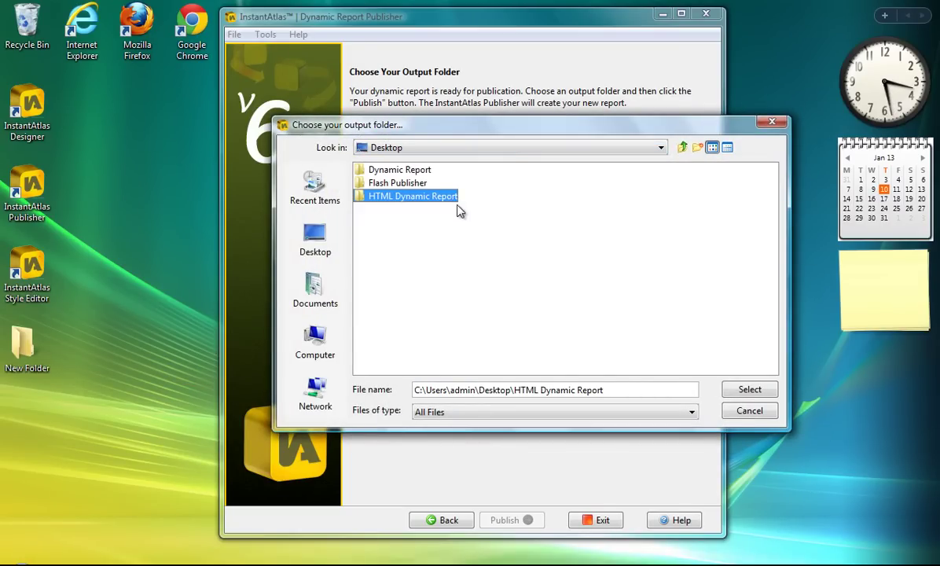
pyautogui.click(751, 391)
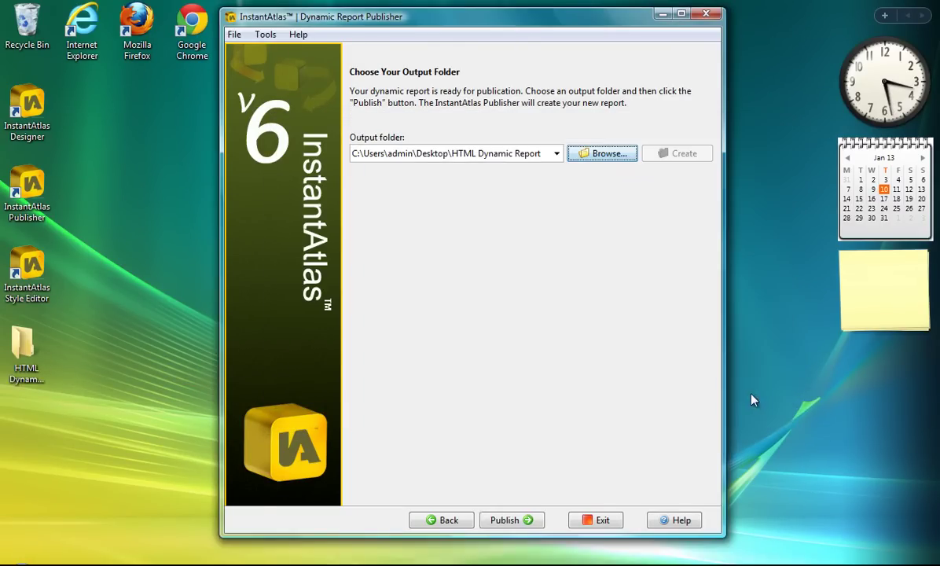
# - Publish the report and unpack it into the HTML Dynamic Report folder
pyautogui.click(499, 521)
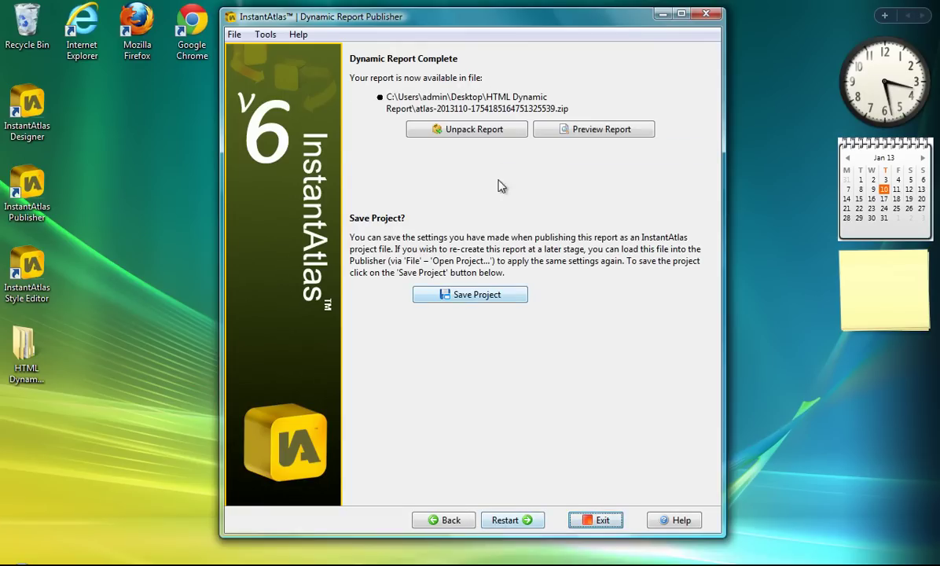
pyautogui.click(459, 130)
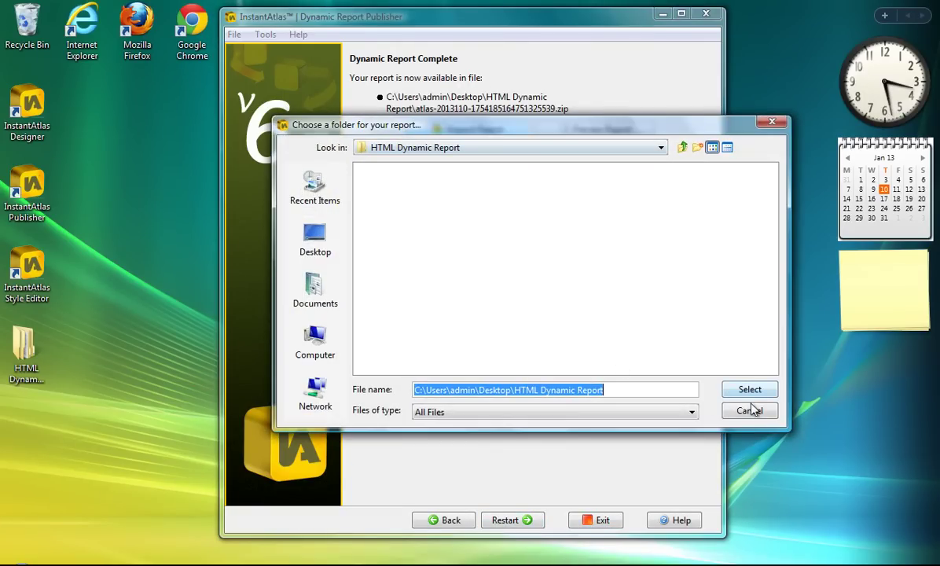
pyautogui.click(752, 390)
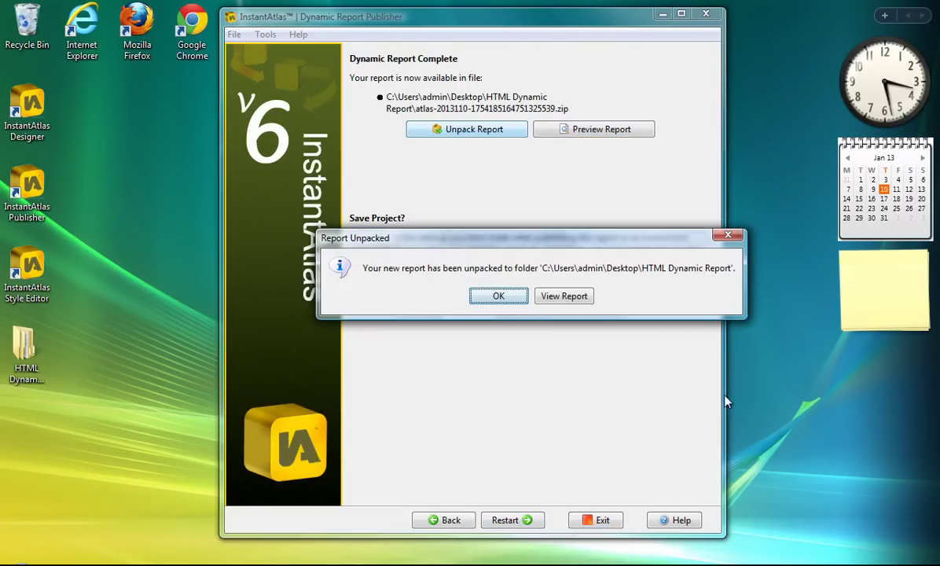
# - Open the unpacked atlas.html report in Internet Explorer
pyautogui.click(565, 295)
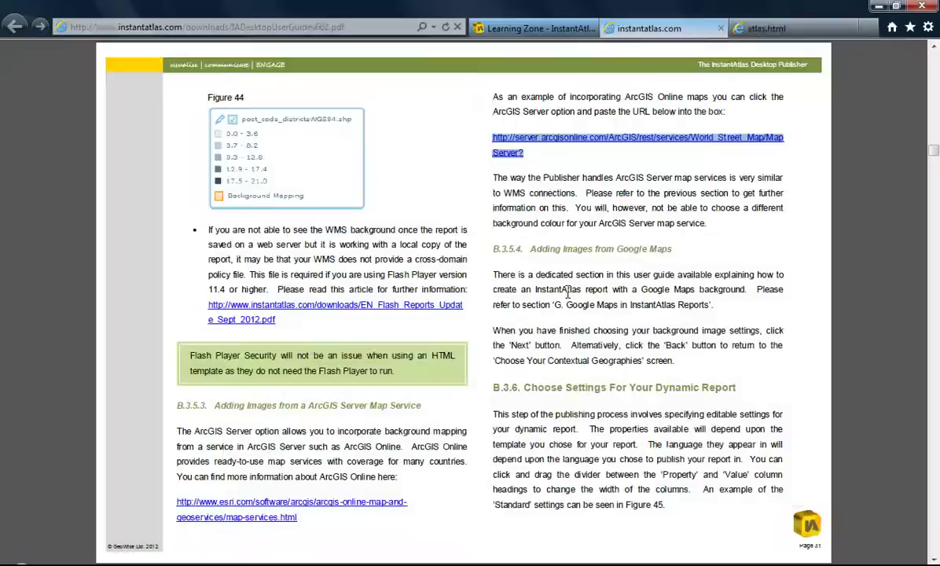